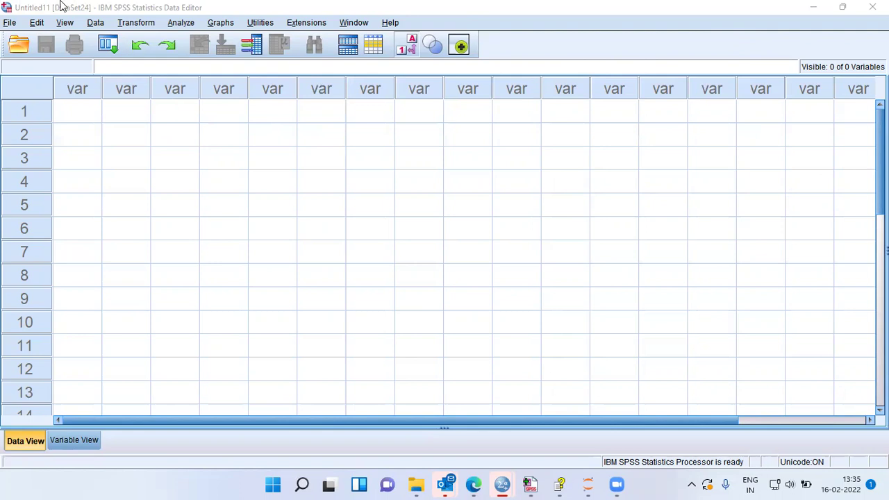
Step: Open car_sales v1.sav from recently used data and narrow the manufact and model columns
click(10, 23)
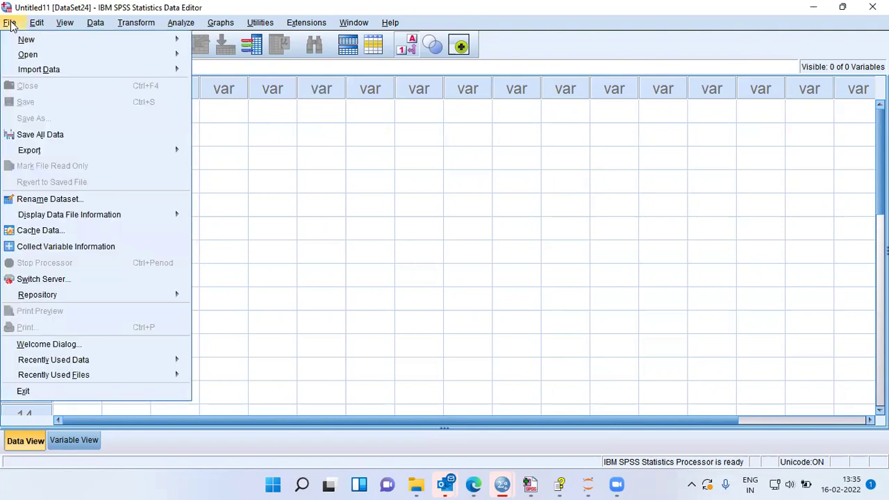
mouse_move(36, 363)
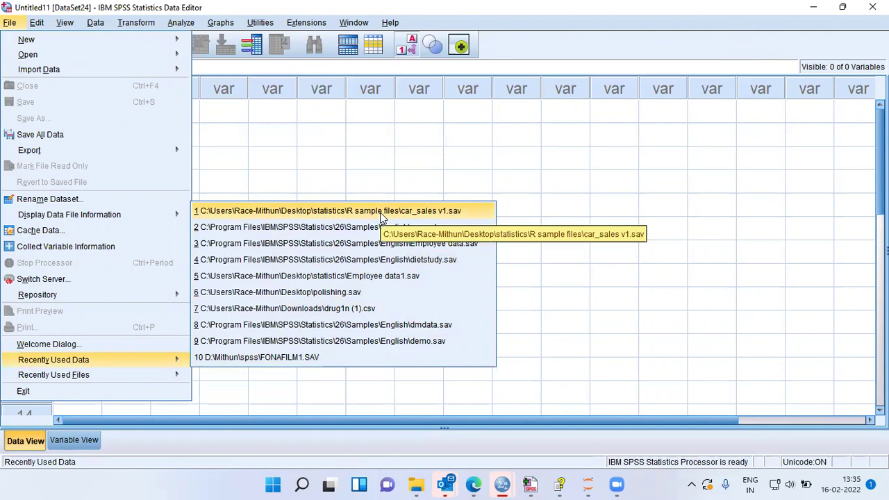
click(382, 211)
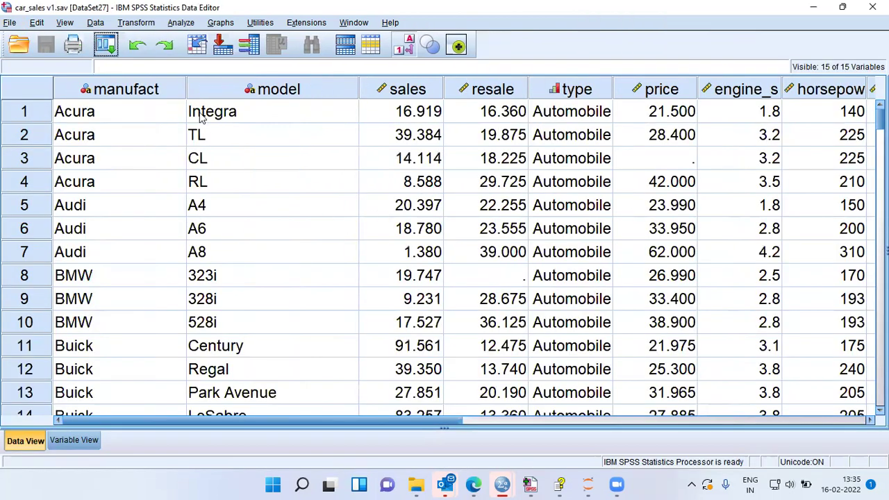
drag(187, 90, 158, 89)
drag(329, 89, 262, 89)
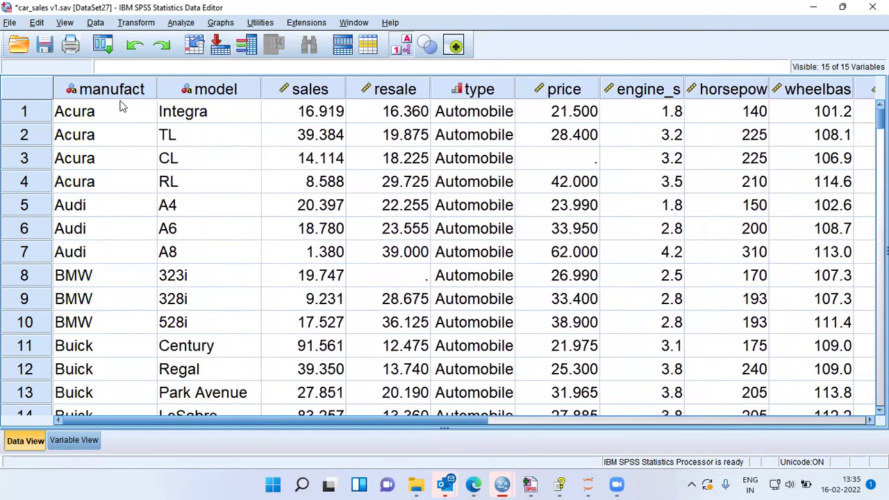
Step: Review the manufact, model, sales, resale and type columns
click(115, 95)
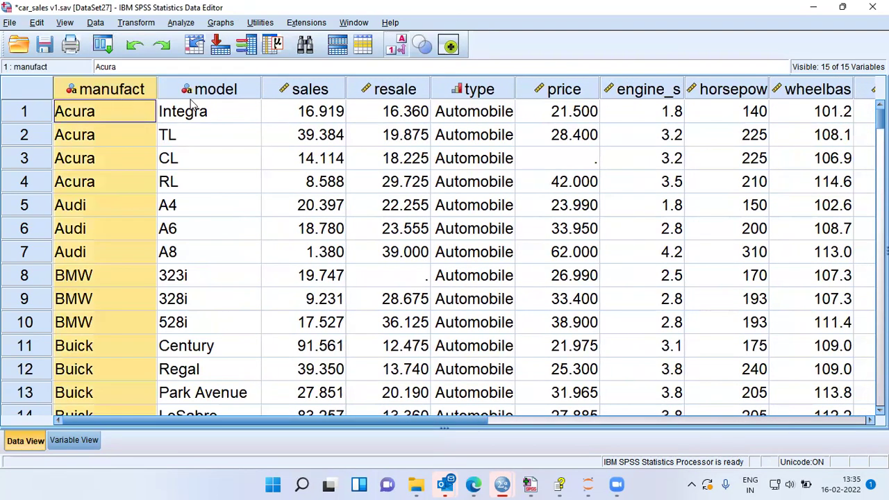
click(239, 95)
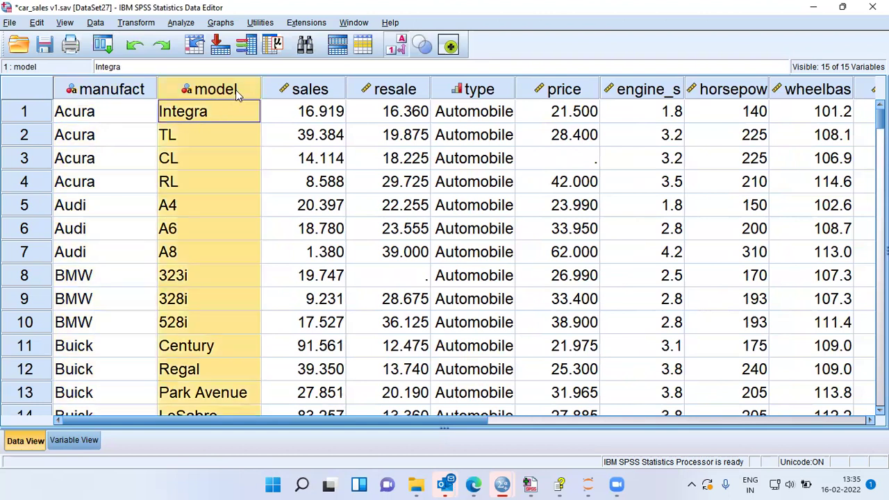
click(318, 94)
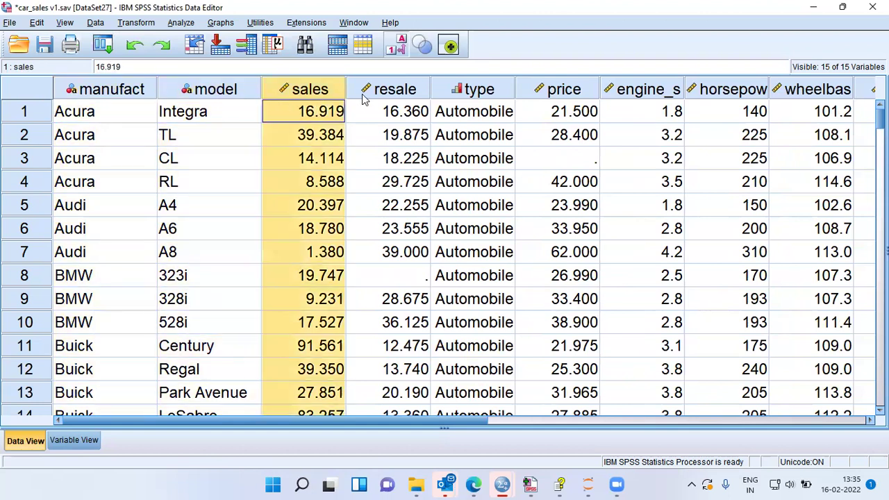
click(395, 96)
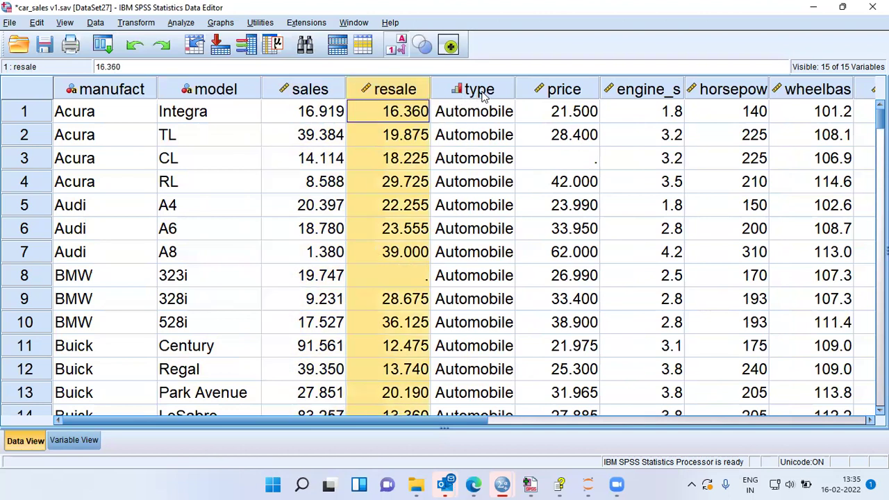
click(484, 96)
drag(479, 422, 677, 404)
Step: Review the horsepow through mpg columns and the log-transformed lnsales column
click(375, 98)
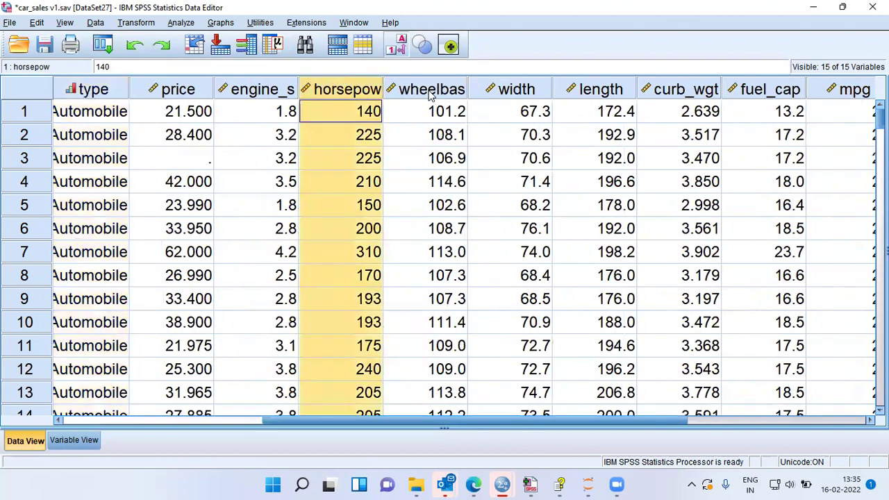
click(435, 94)
click(524, 88)
click(602, 88)
click(673, 91)
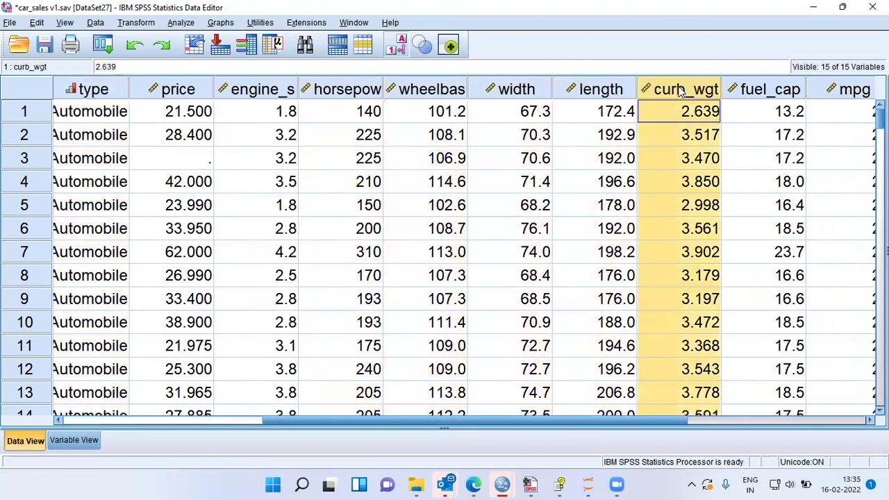
click(757, 97)
click(833, 88)
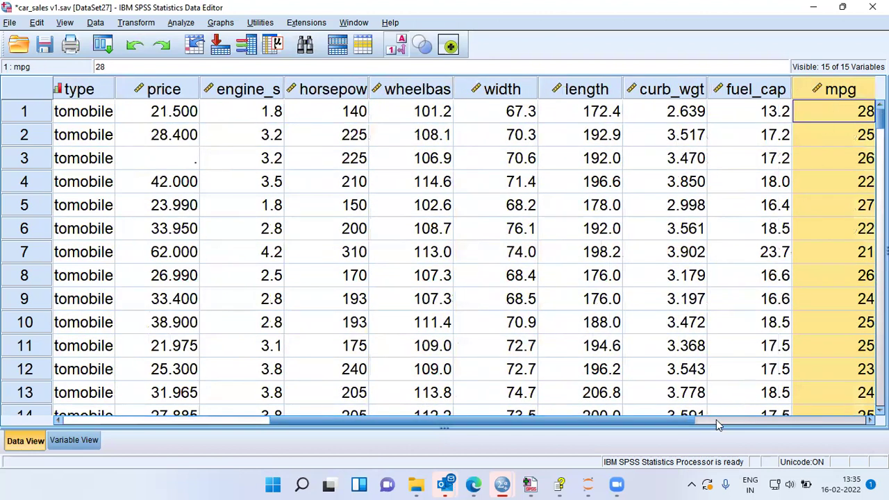
drag(684, 425, 804, 413)
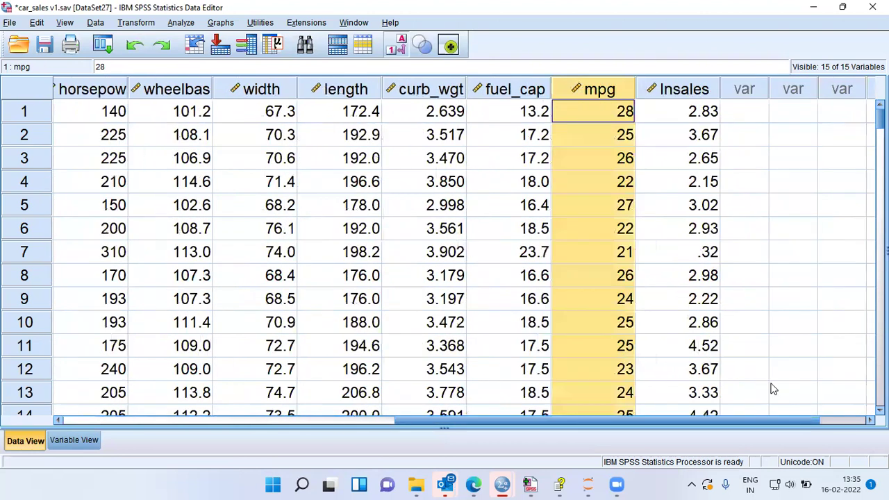
click(691, 98)
drag(609, 423, 242, 427)
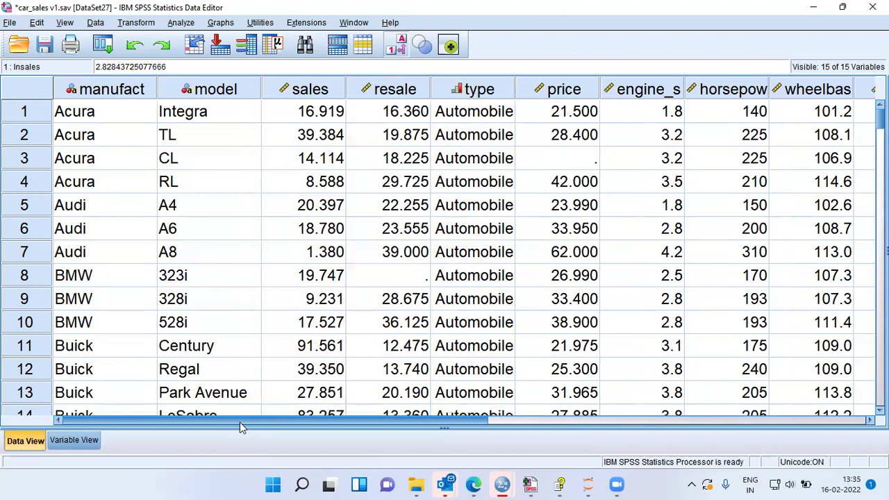
Step: Start a Linear Regression with Log-transformed sales as the dependent variable
click(182, 23)
mouse_move(238, 175)
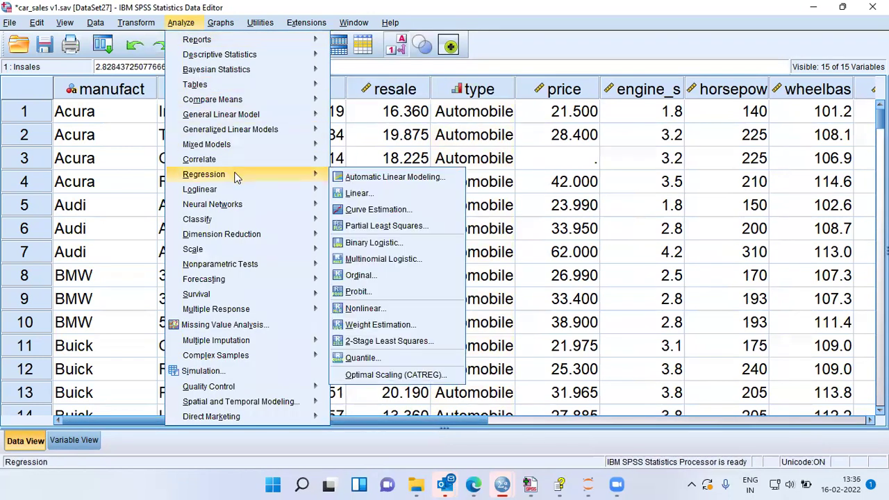
click(384, 193)
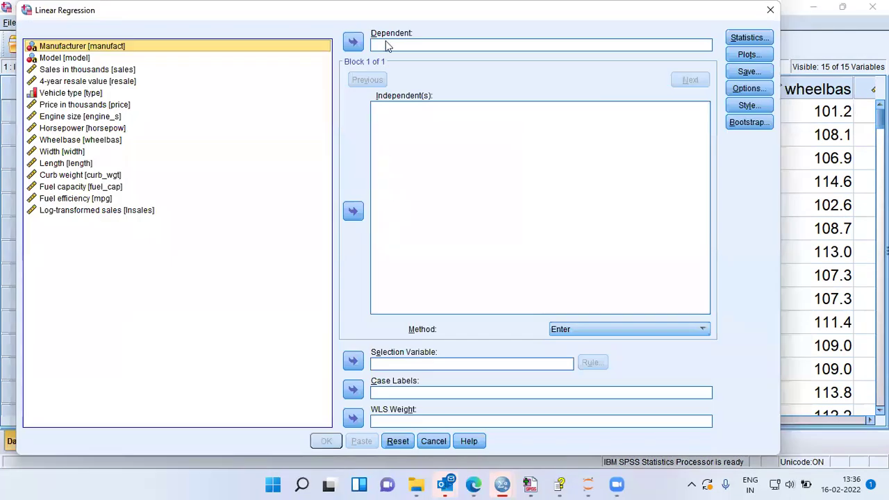
click(388, 46)
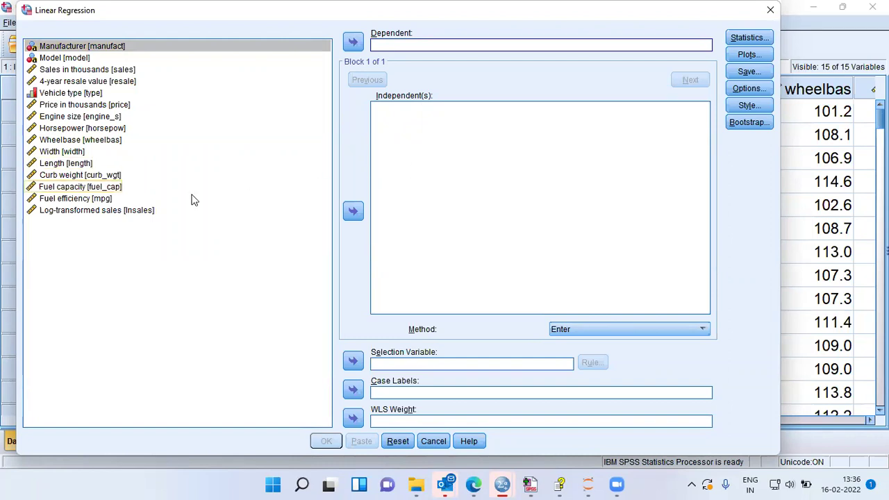
click(141, 210)
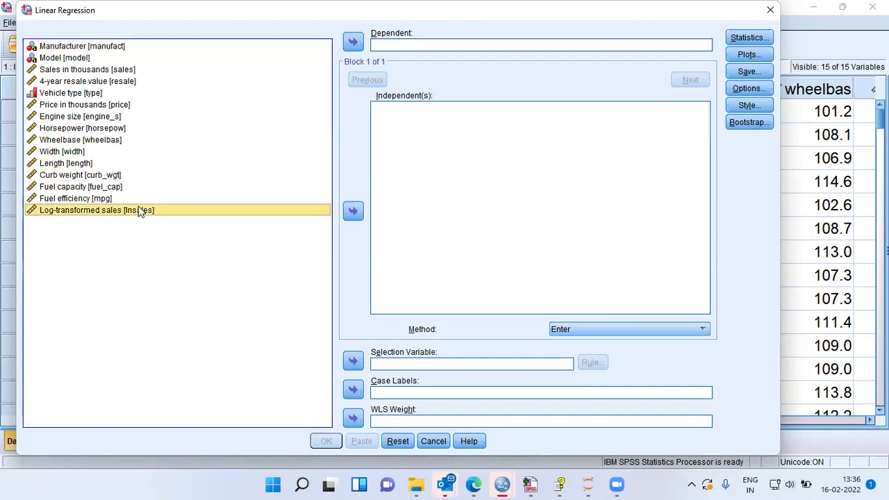
click(352, 43)
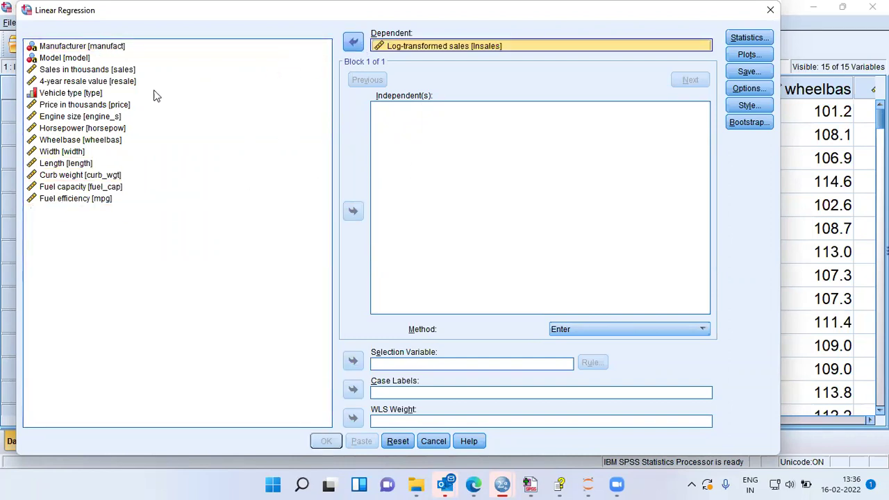
Step: Add the eleven variables from 4-year resale value through Fuel efficiency as independents
right_click(109, 83)
click(109, 84)
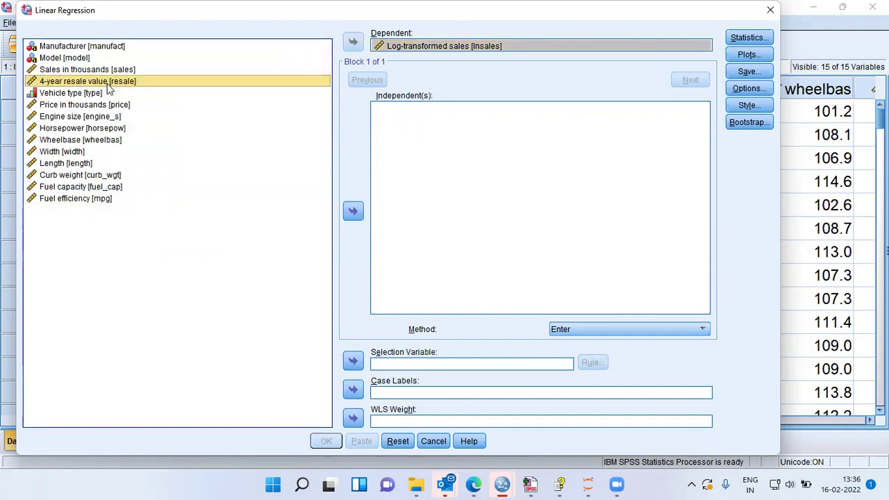
key(shift+Down)
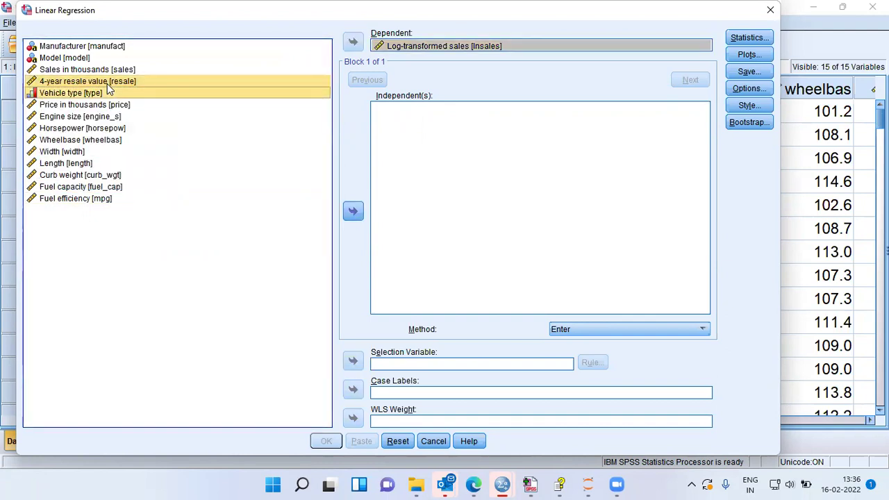
key(shift+Down)
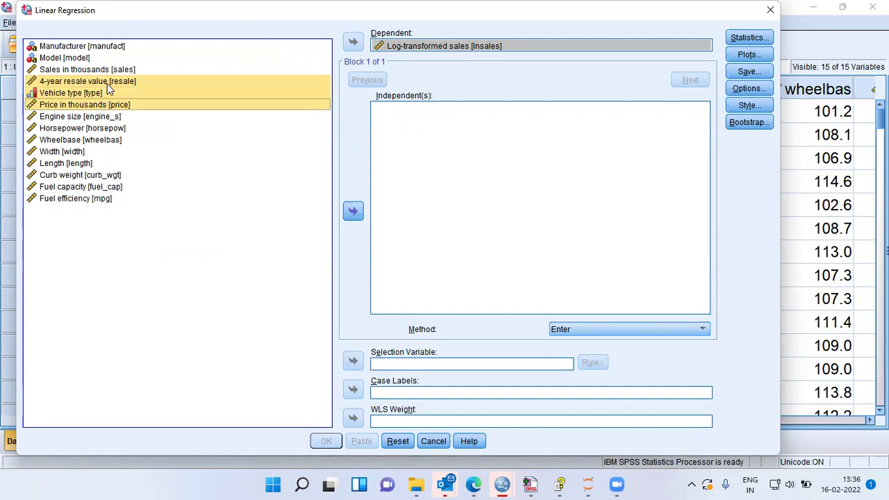
key(shift+Down)
key(shift+Down)
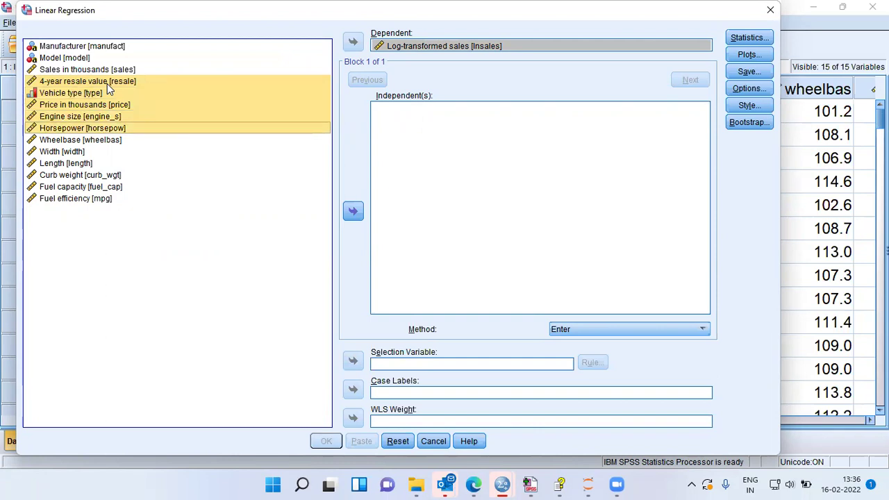
key(shift+Down)
key(shift+Down)
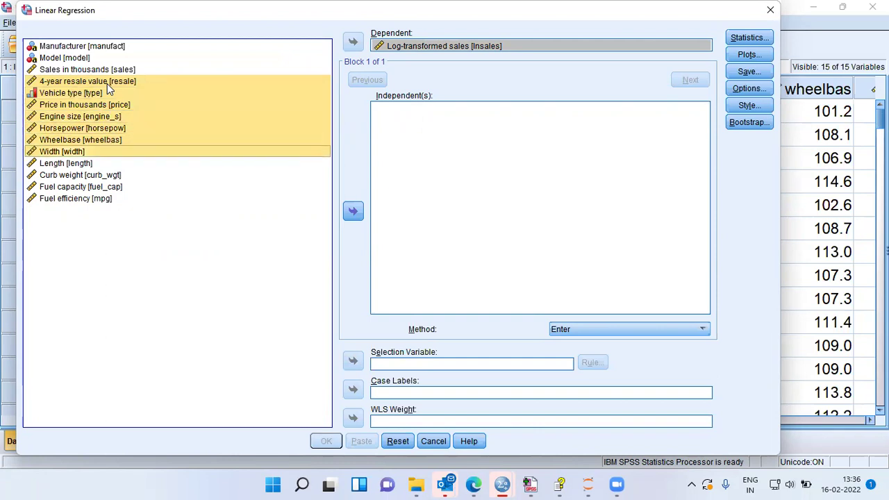
key(shift+Down)
key(shift+Down)
key(shift+Down)
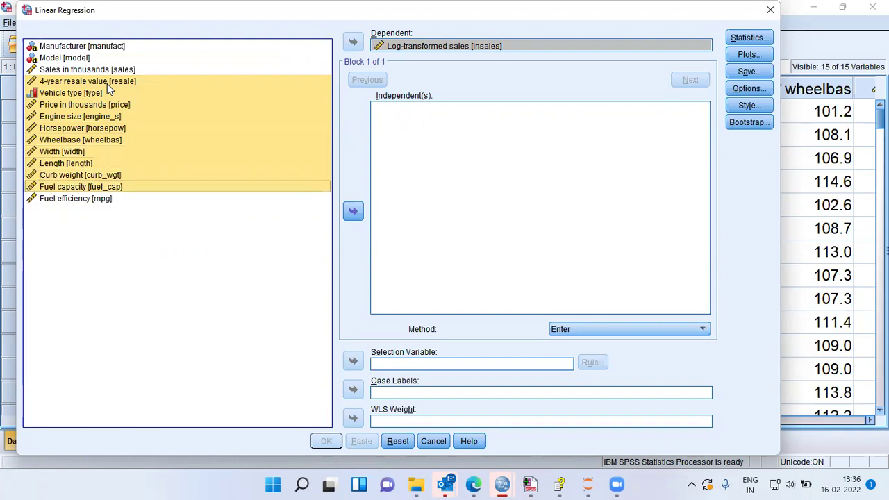
key(shift+Down)
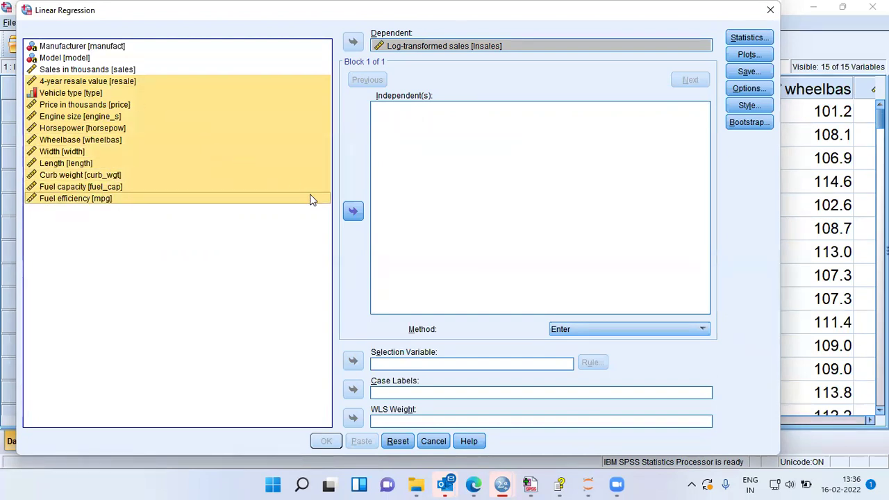
click(352, 212)
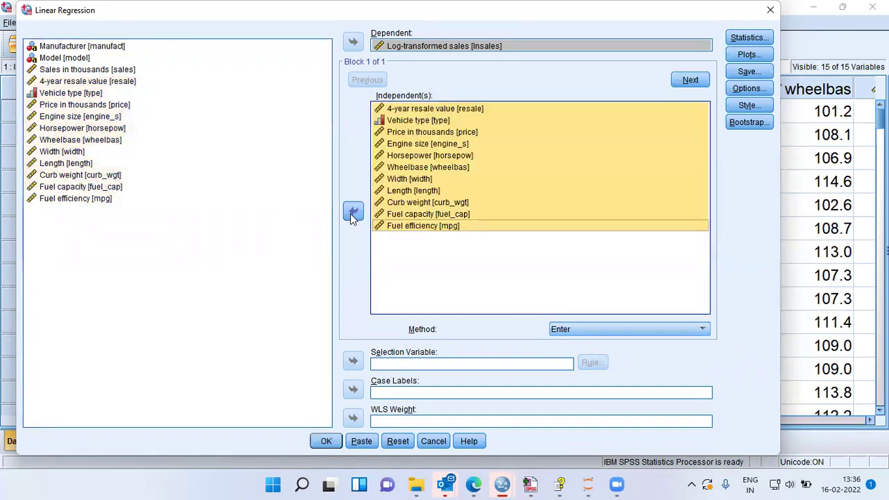
Step: Tick Unstandardized under both Predicted Values and Residuals in the regression Save options
click(748, 72)
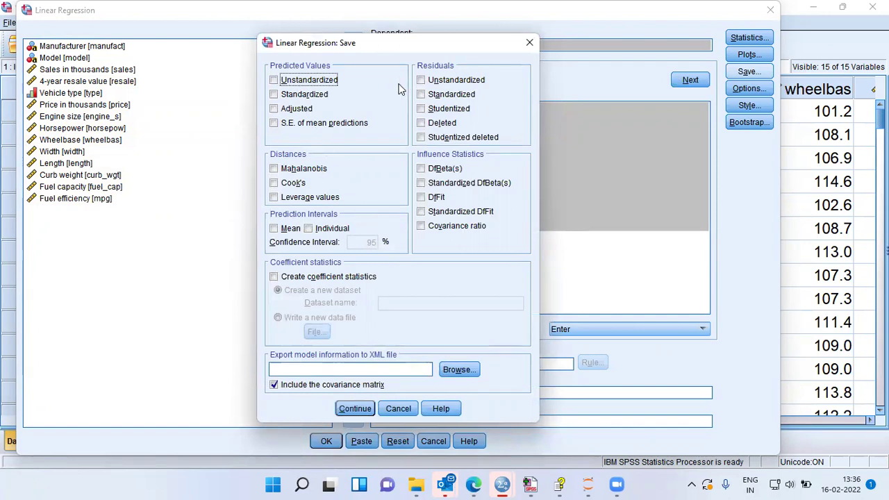
click(280, 82)
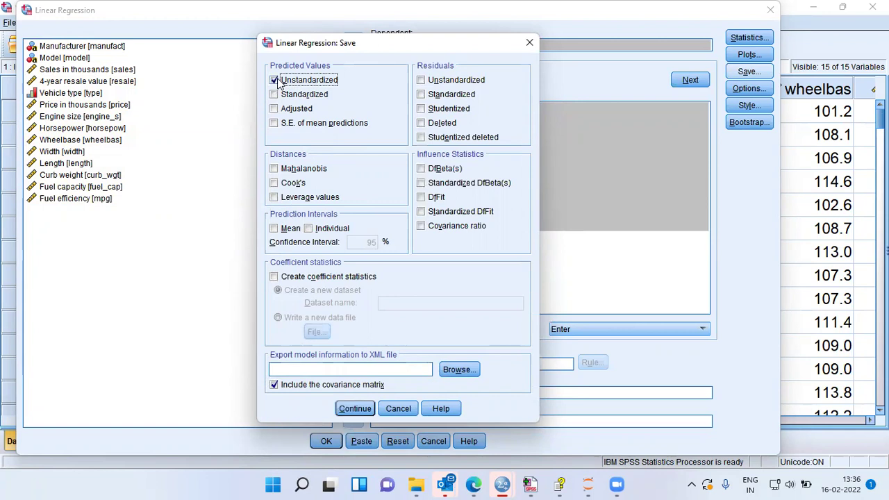
click(422, 81)
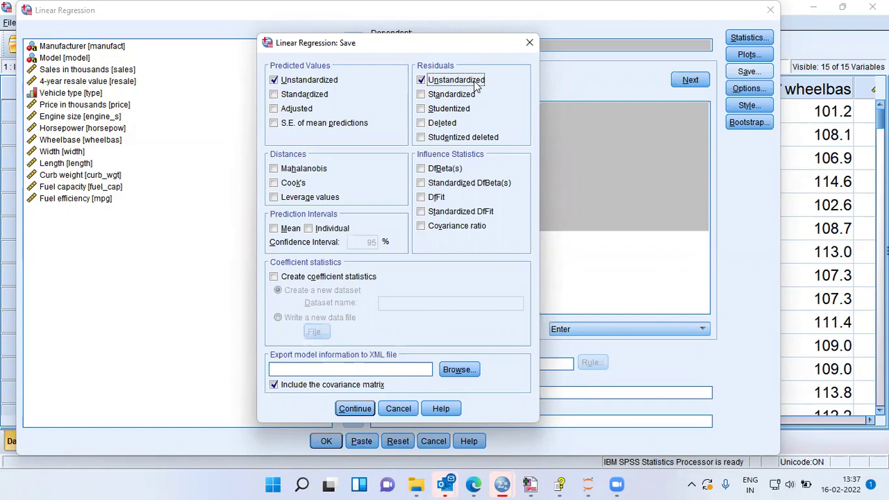
click(354, 410)
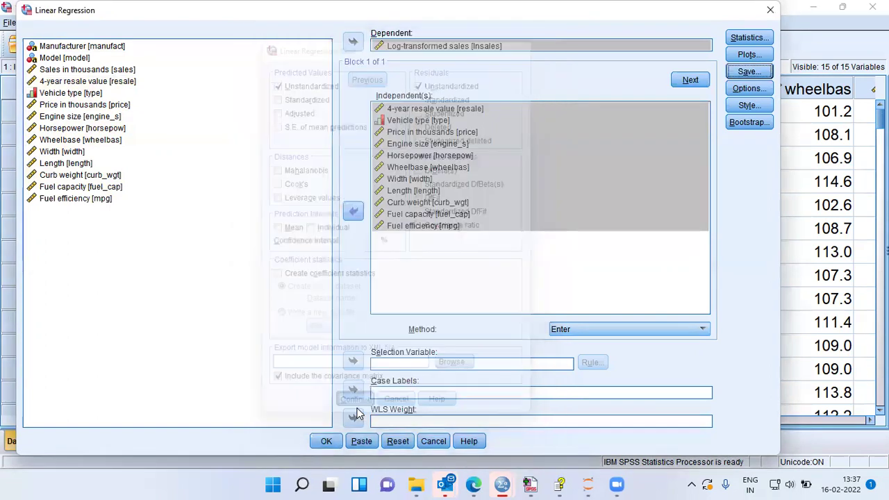
Step: Run the regression, review the Model Summary, then scroll the data to the new columns
click(327, 441)
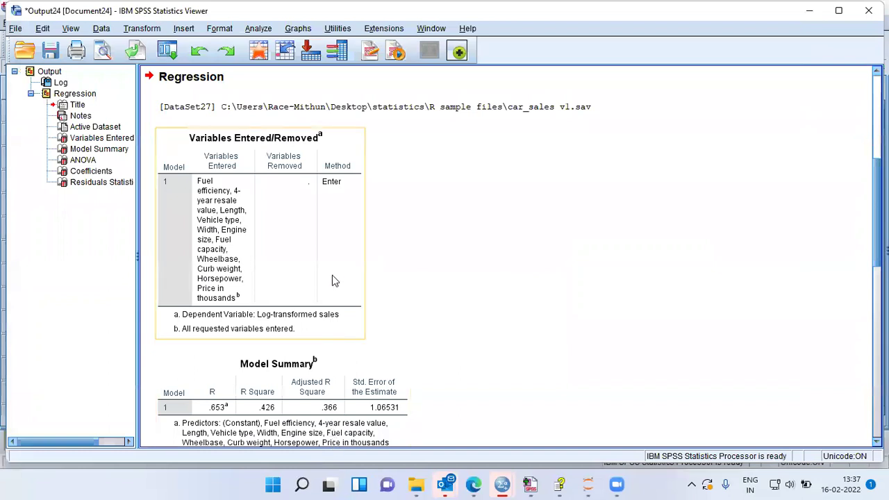
click(347, 377)
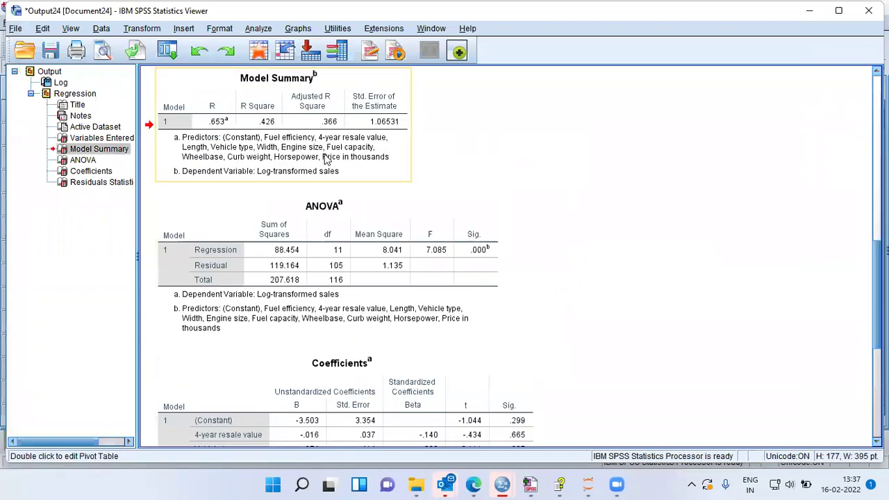
click(808, 14)
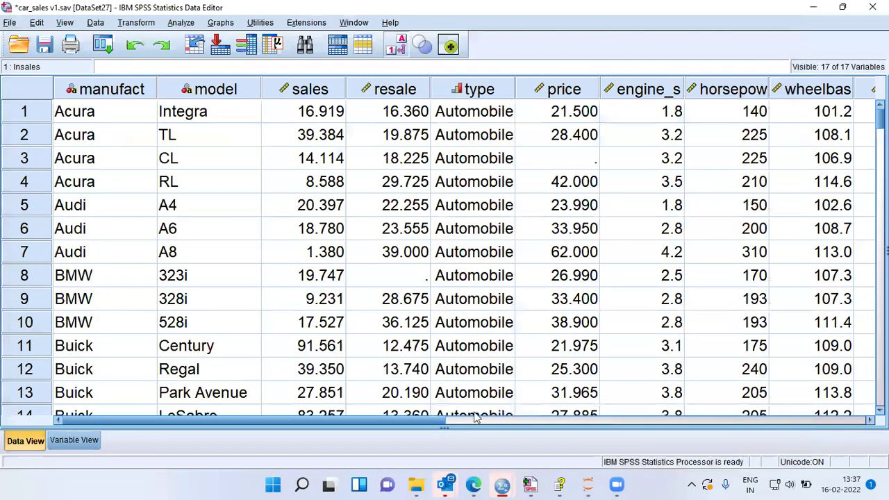
drag(436, 422, 865, 431)
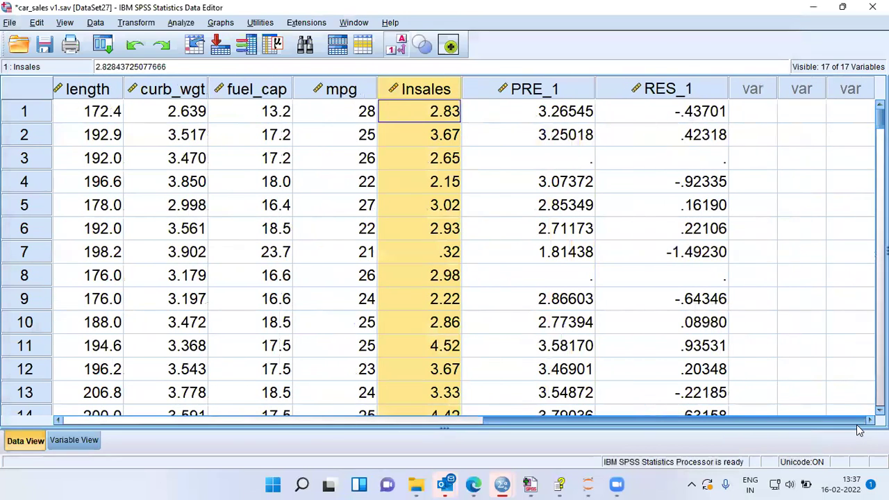
Step: Compare the first case's lnsales value with its PRE_1 prediction and RES_1 residual
click(566, 97)
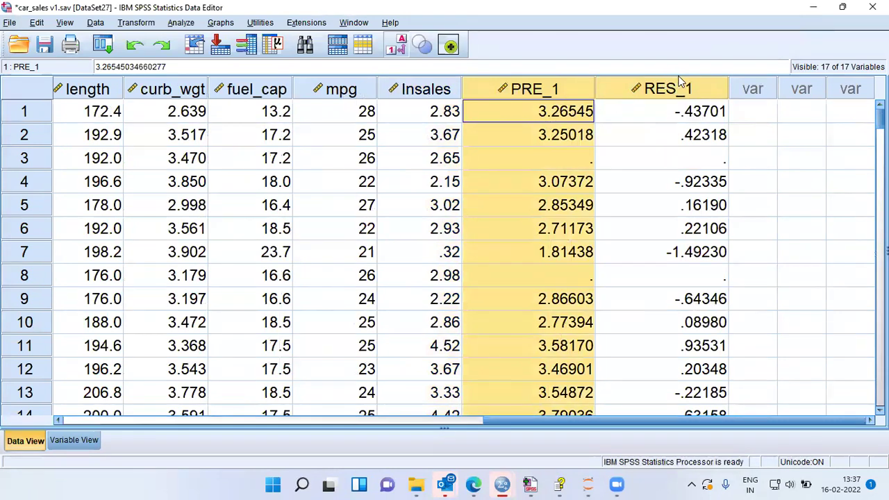
click(696, 90)
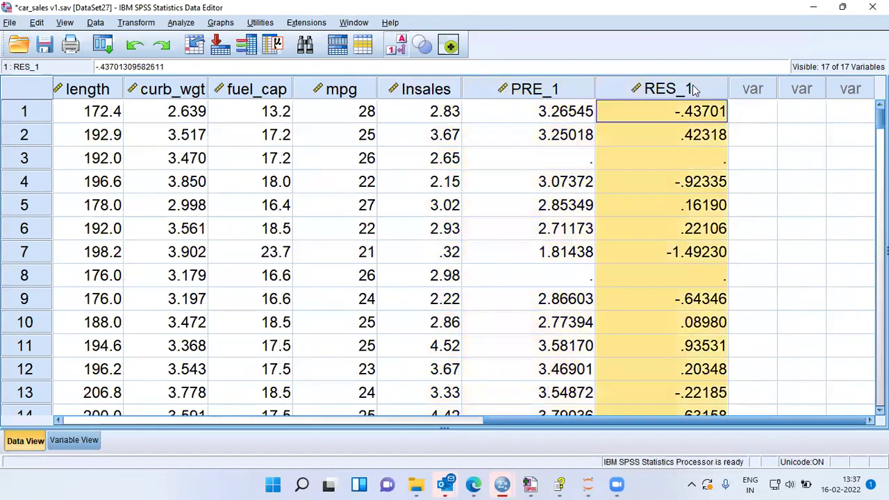
click(695, 135)
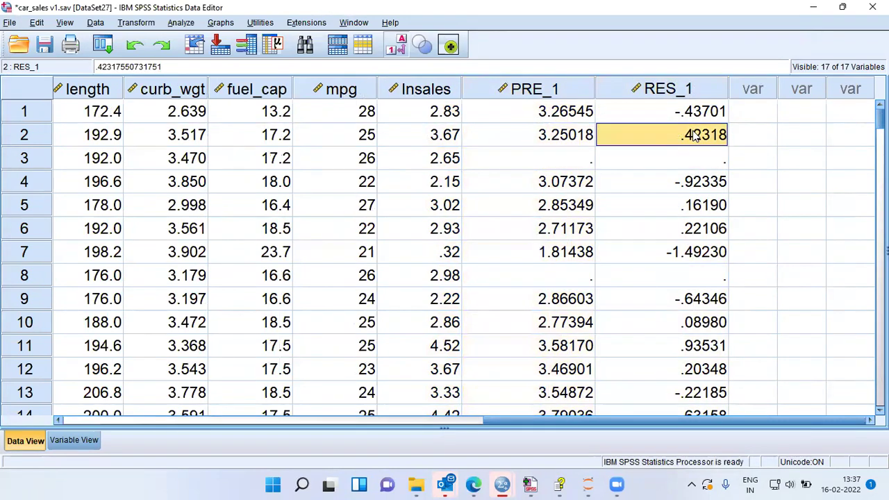
click(441, 93)
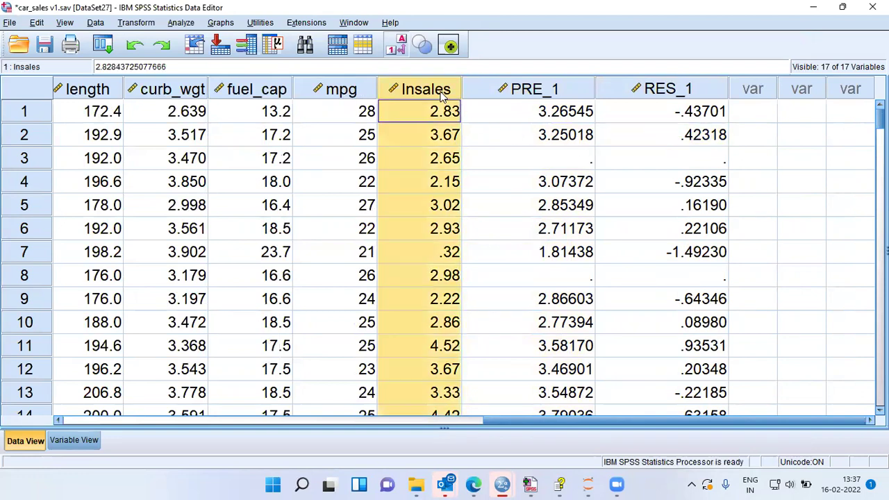
click(540, 87)
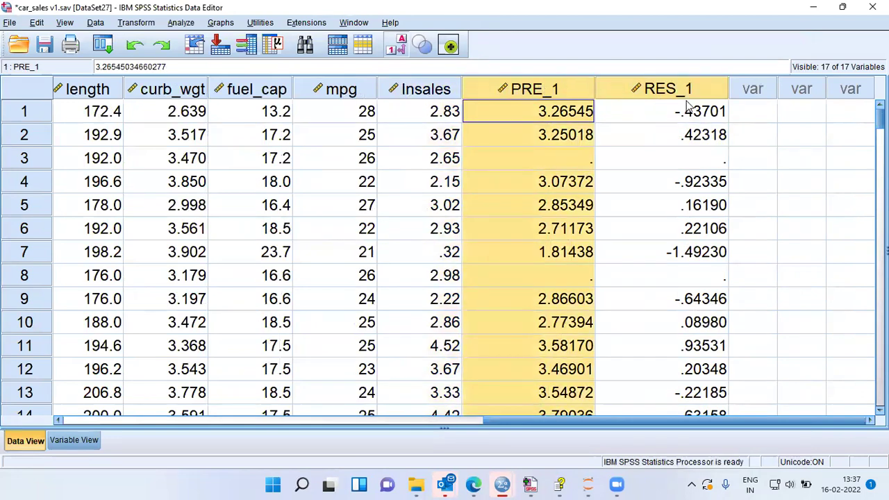
click(437, 118)
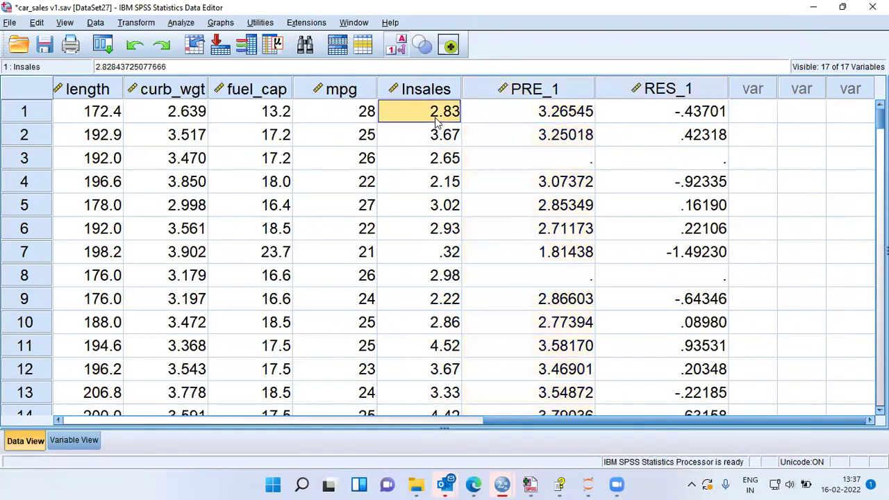
click(560, 121)
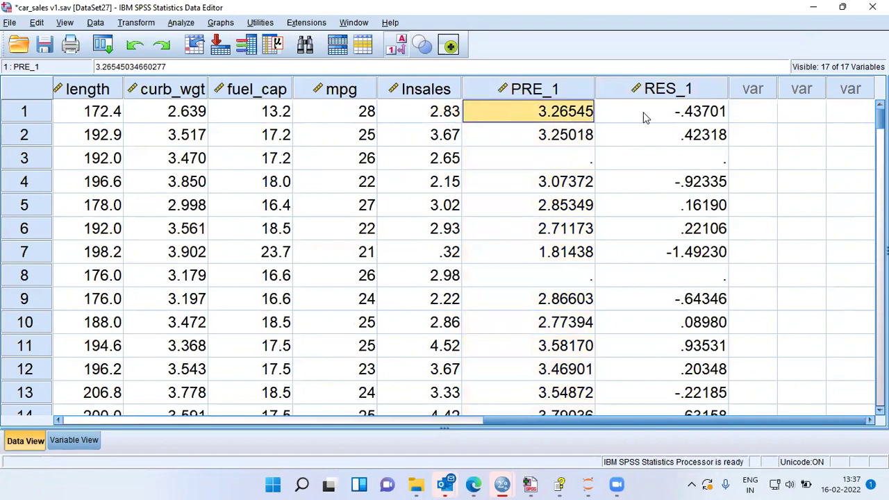
click(682, 118)
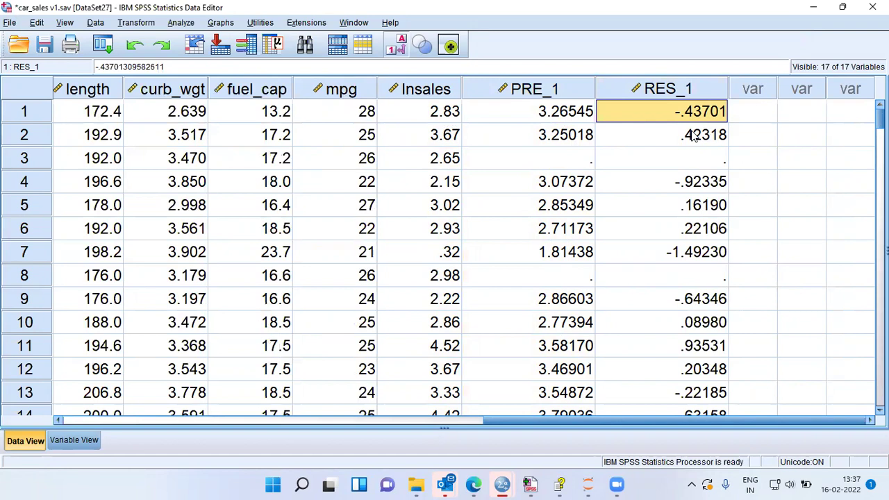
Step: Check the row 2 lnsales, PRE_1 and RES_1 values against each other
click(448, 93)
click(544, 91)
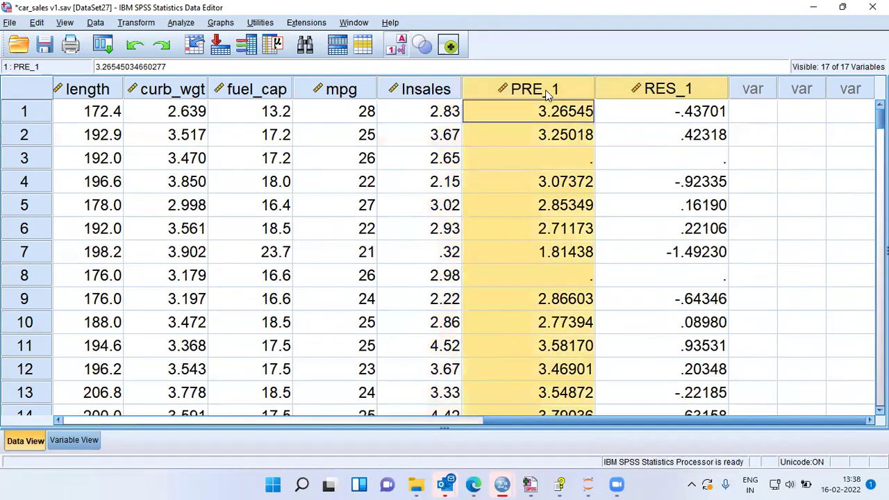
click(674, 123)
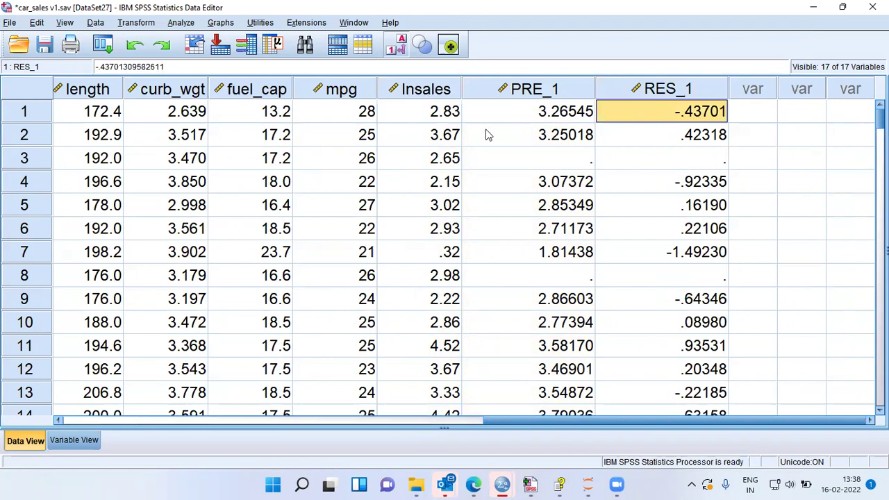
click(457, 138)
click(544, 144)
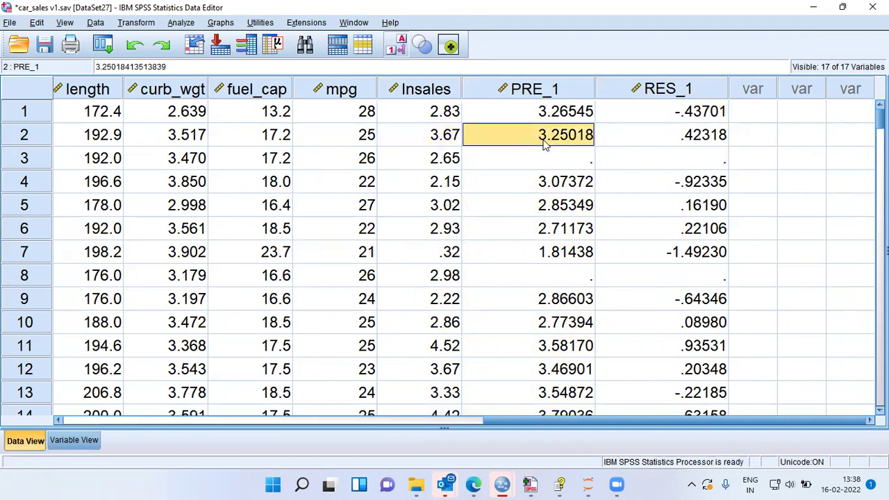
click(697, 139)
click(687, 91)
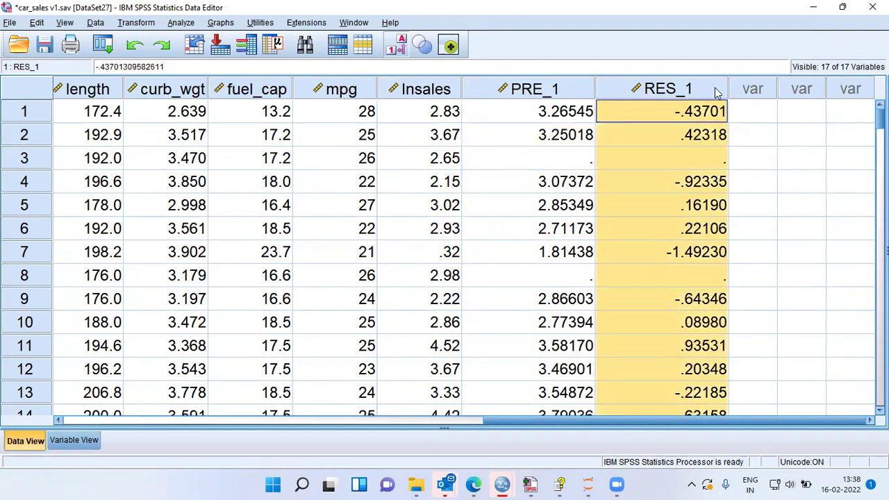
mouse_move(721, 93)
click(703, 138)
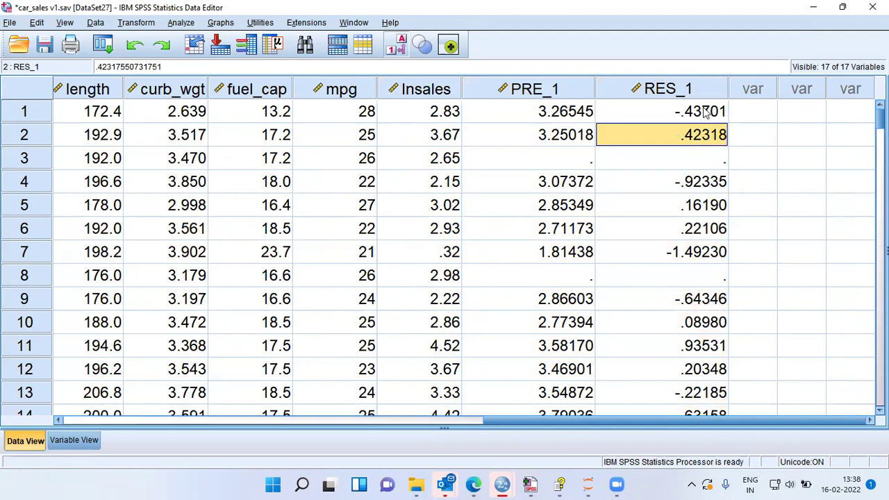
click(710, 112)
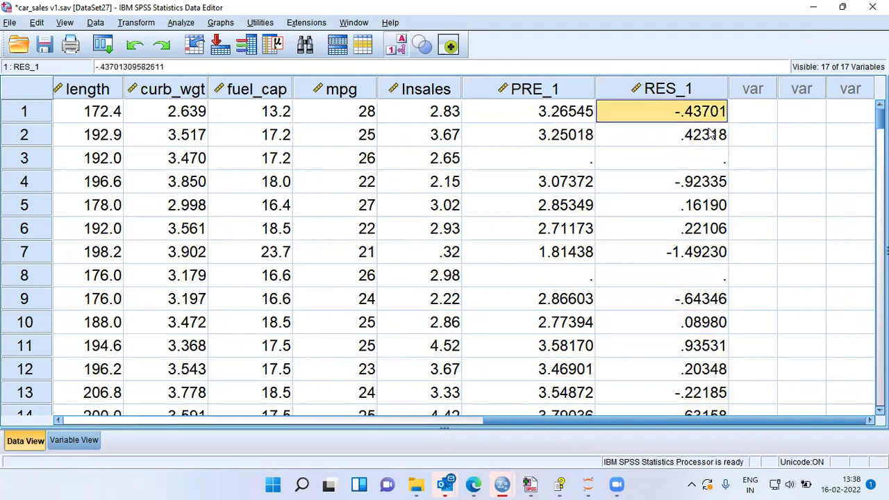
shift+click(710, 136)
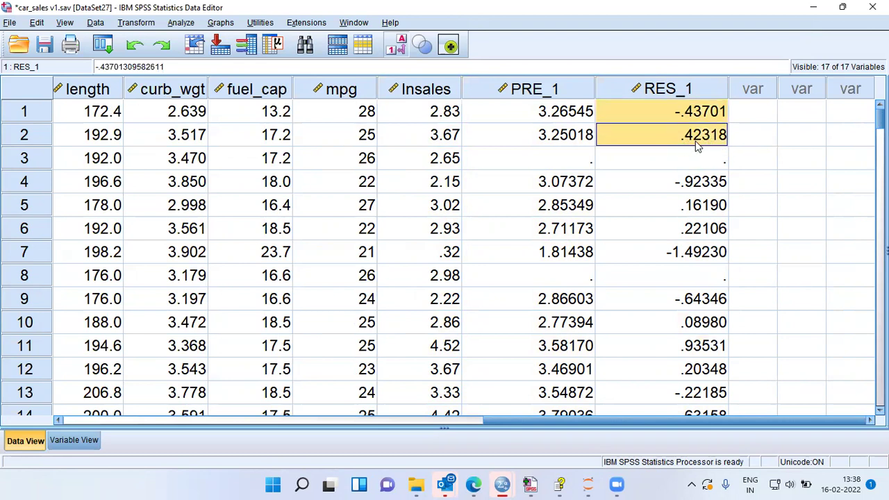
click(697, 145)
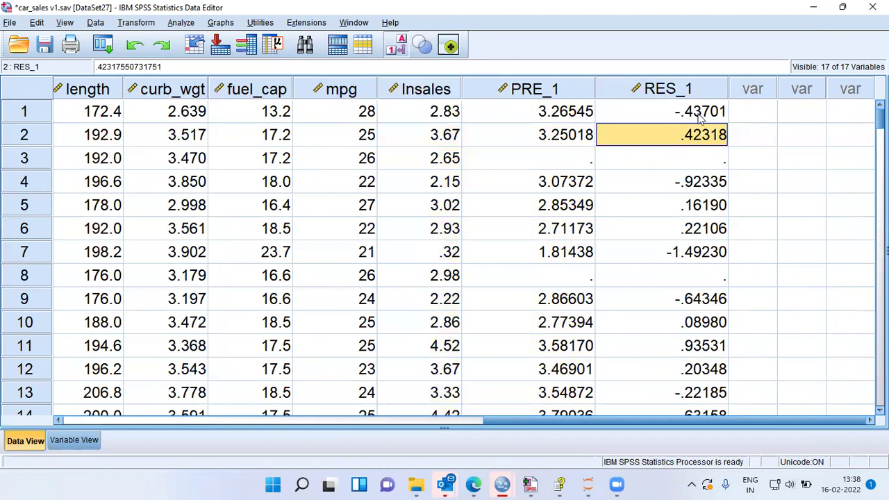
click(704, 116)
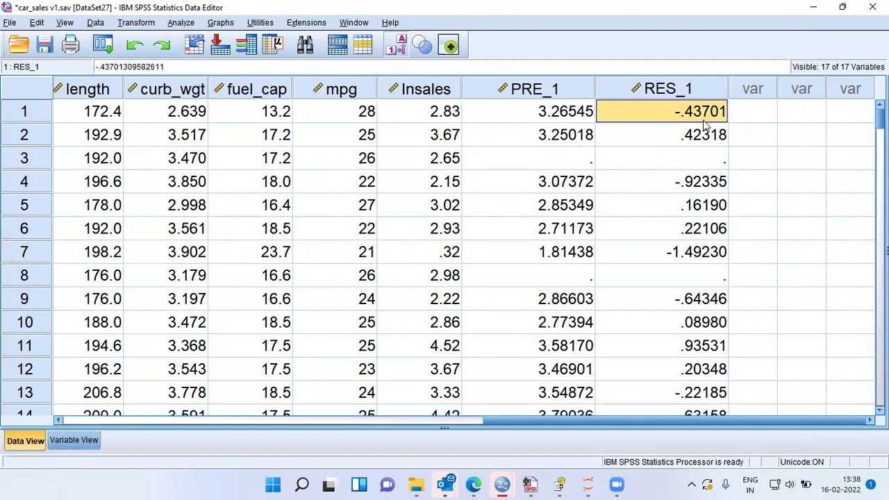
click(694, 92)
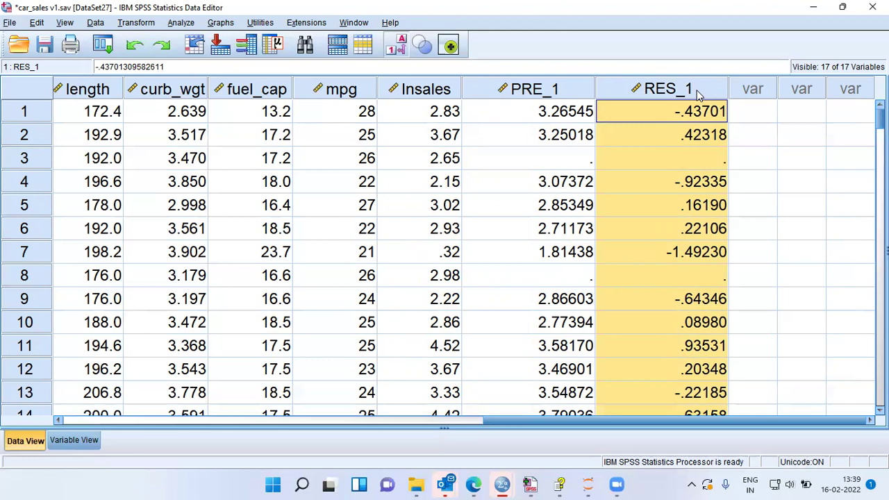
Step: Rerun the Linear Regression with Durbin-Watson checked under Statistics
click(182, 23)
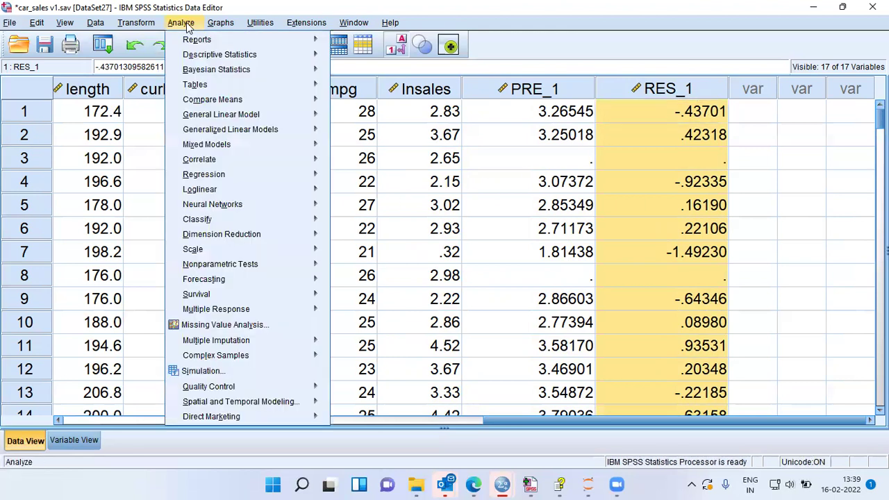
mouse_move(214, 177)
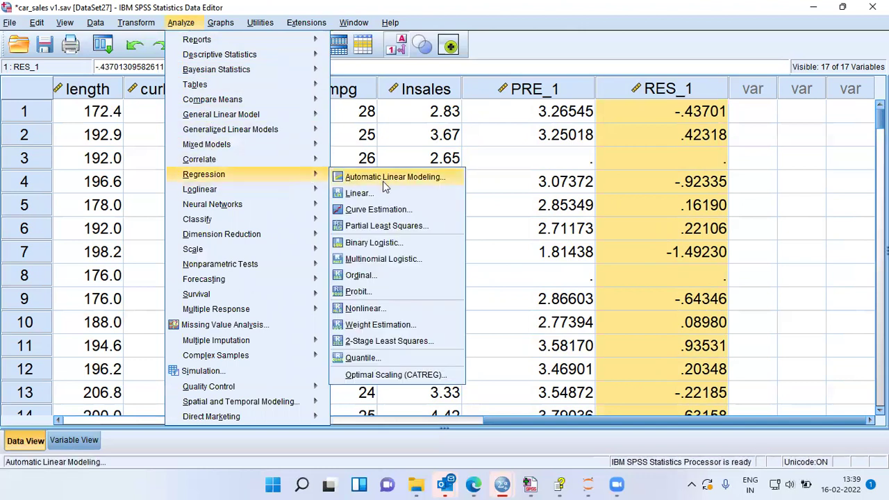
click(359, 193)
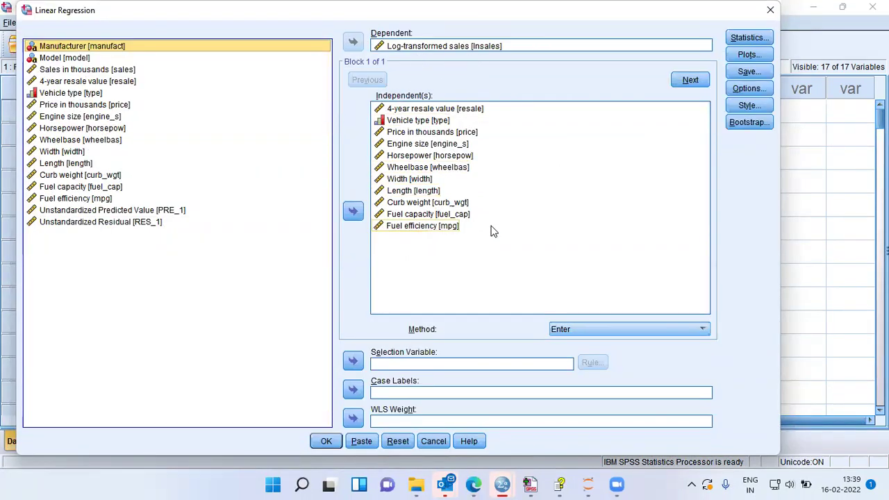
click(750, 40)
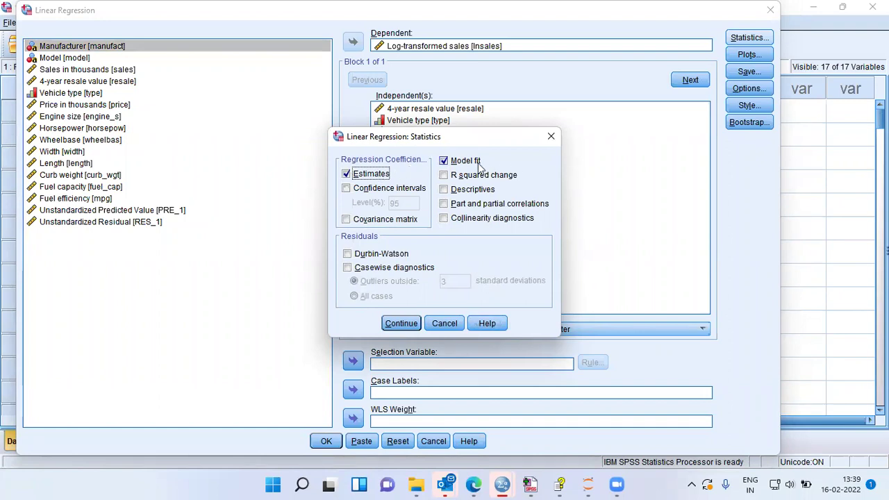
click(357, 255)
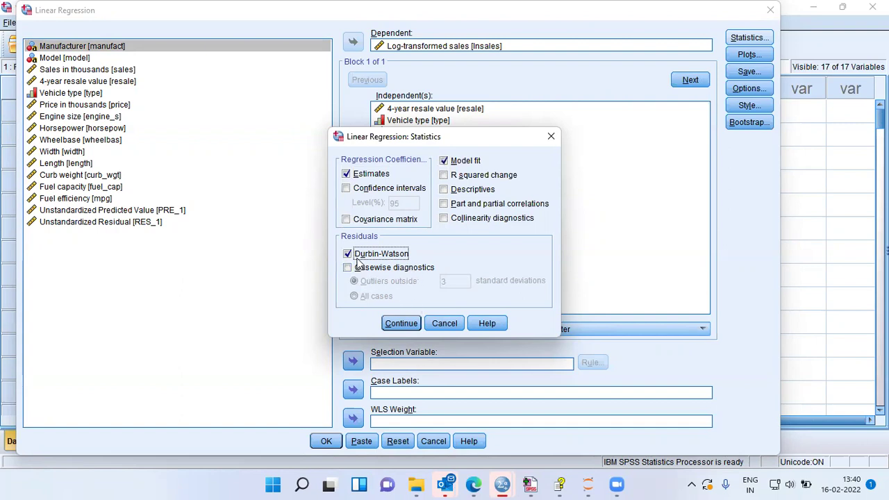
click(403, 323)
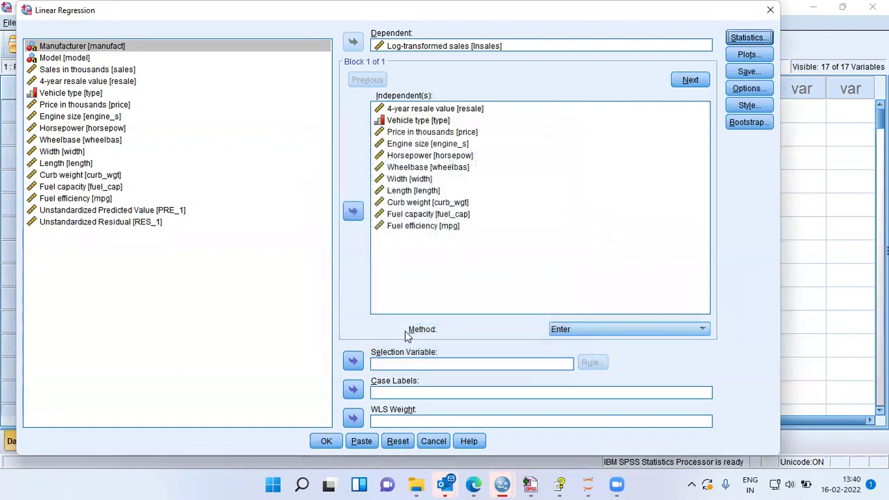
click(326, 442)
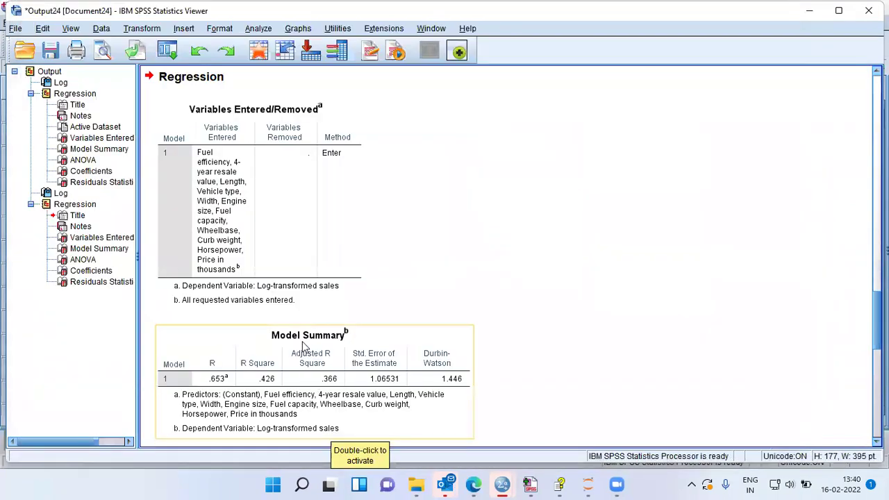
click(286, 272)
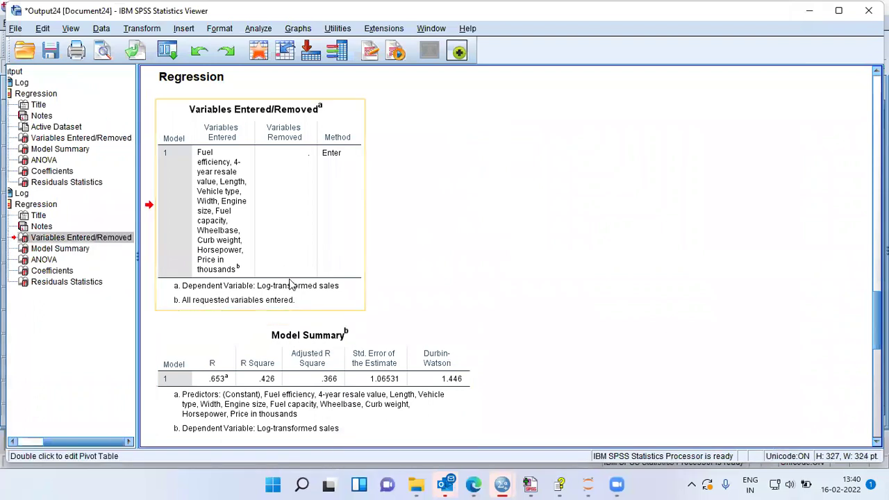
click(290, 368)
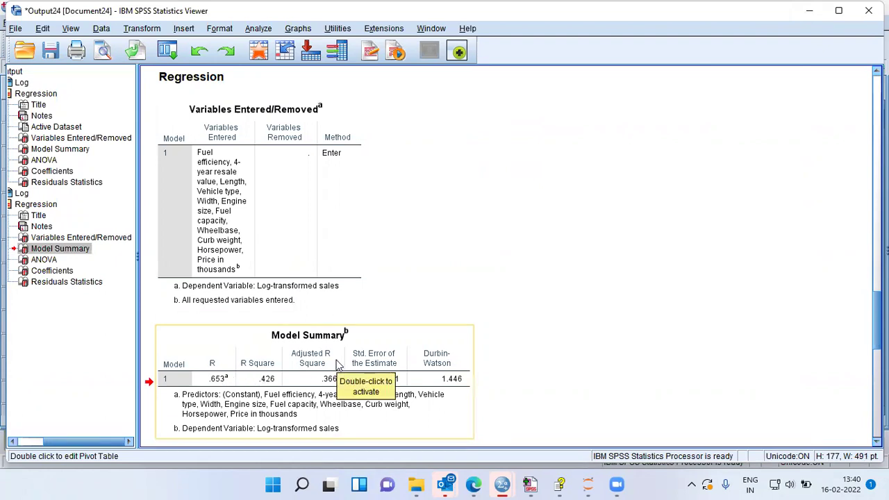
click(515, 390)
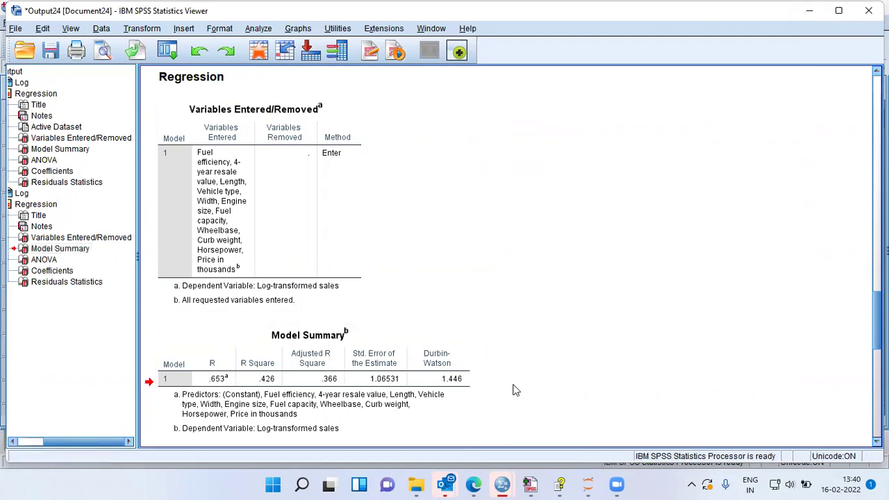
click(459, 365)
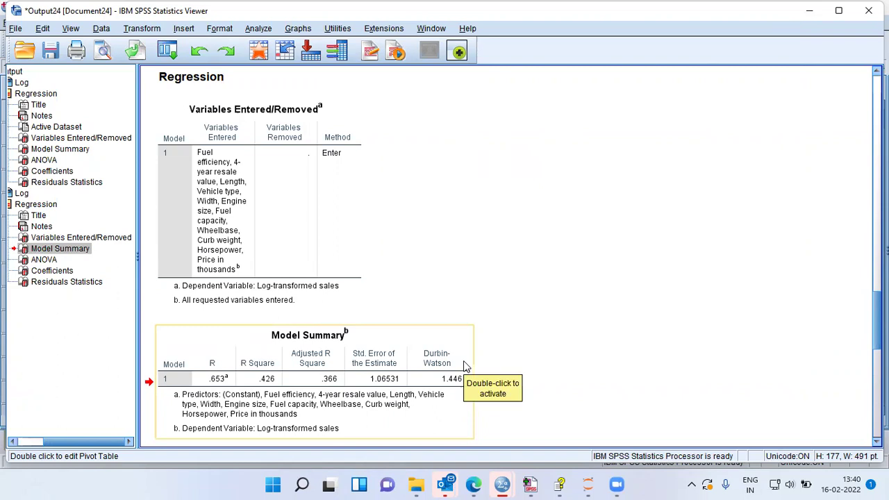
click(447, 393)
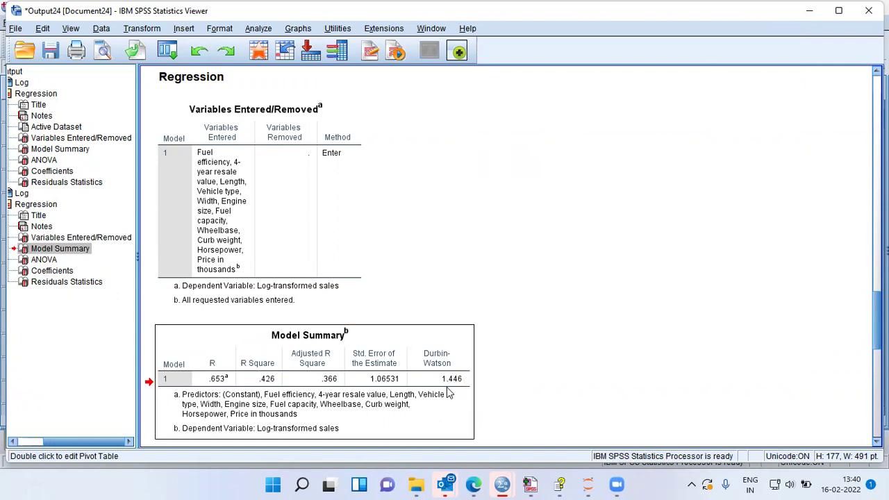
click(483, 383)
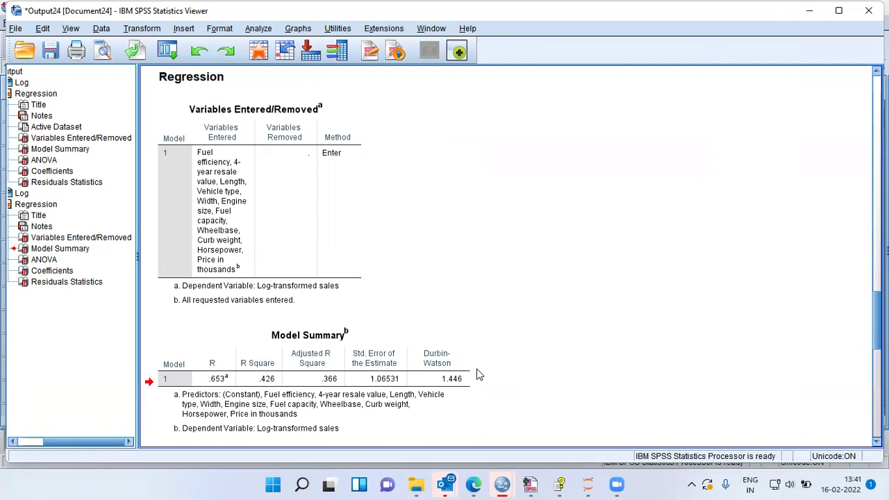
click(448, 366)
double_click(448, 367)
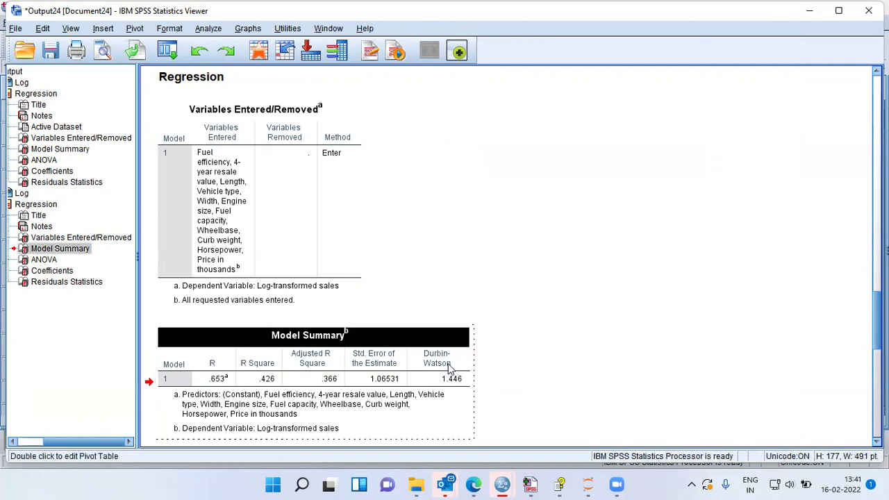
click(444, 366)
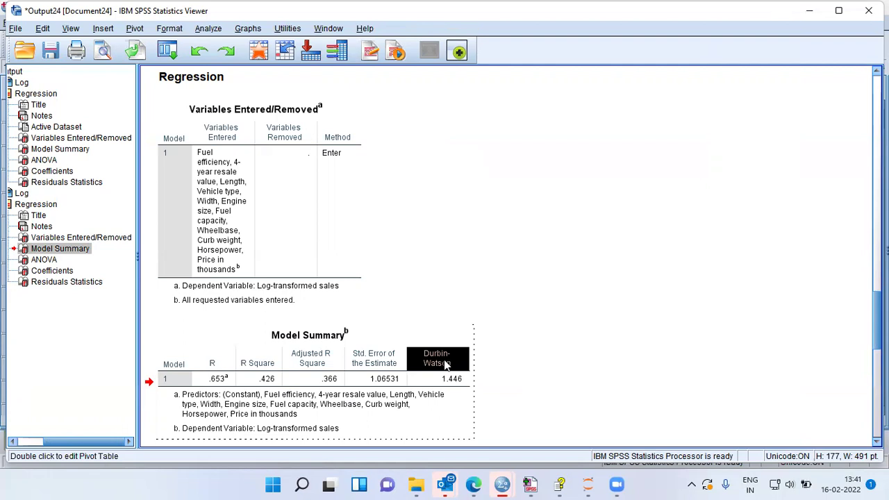
right_click(446, 365)
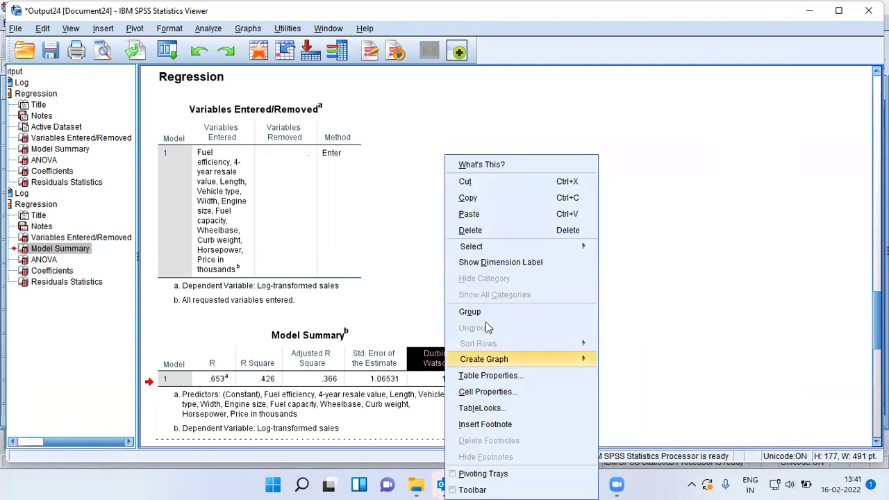
click(517, 165)
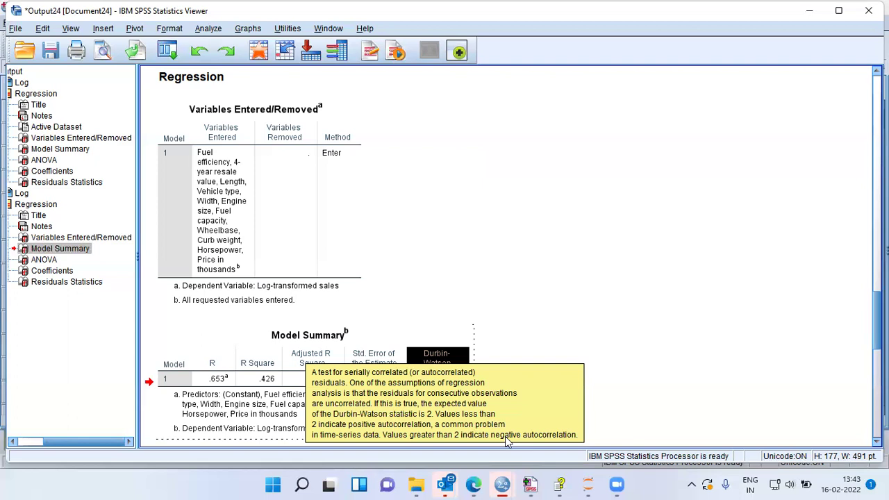
click(632, 387)
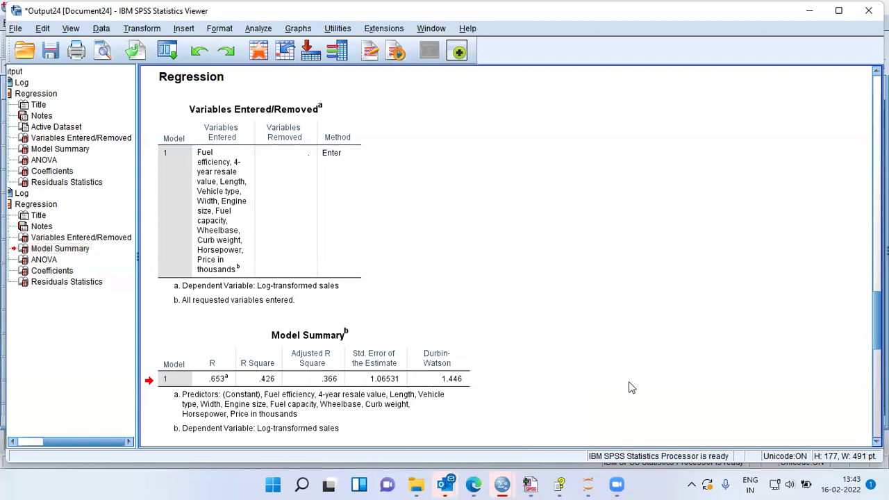
click(448, 389)
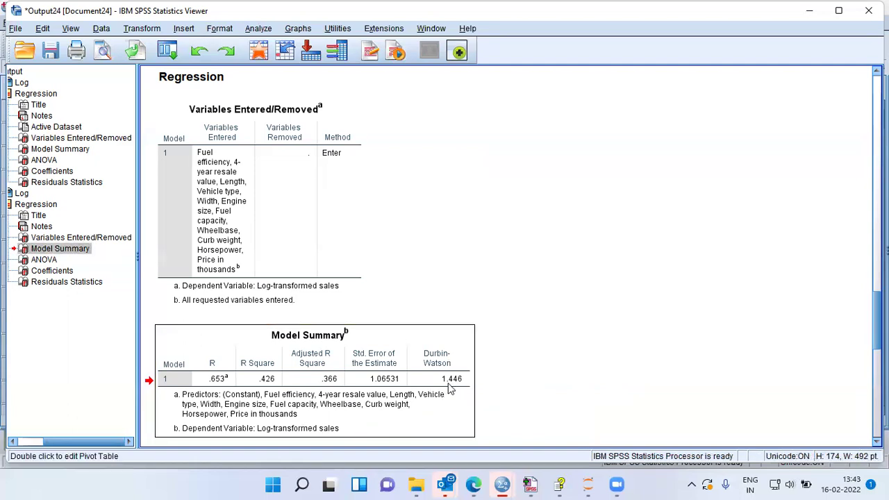